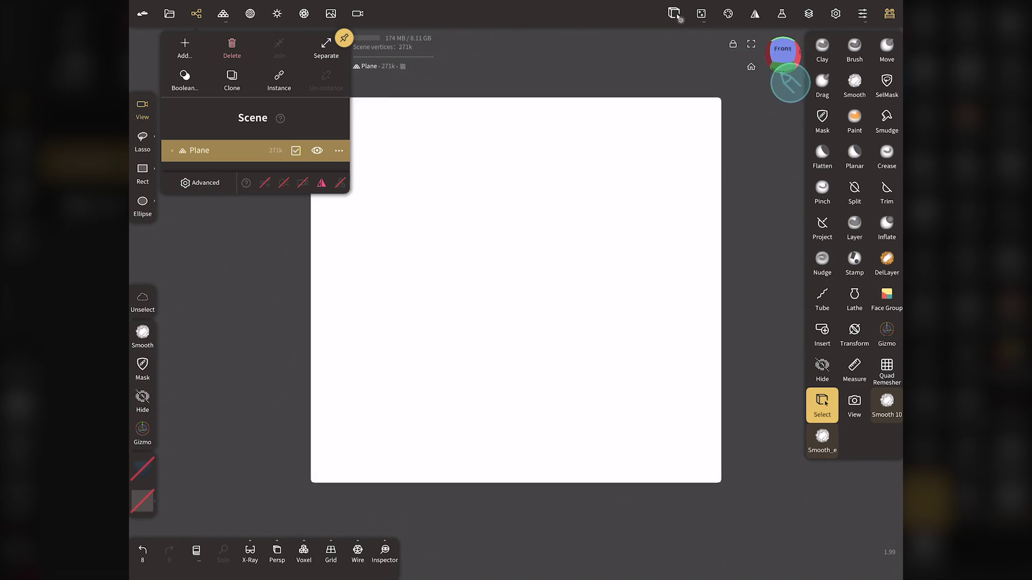
- Orbit the view around the blank 271k-vertex Plane
{"action": "mouse_move", "coordinate": [783, 54]}
{"action": "left_mouse_down"}
{"action": "mouse_move", "coordinate": [787, 65]}
{"action": "mouse_move", "coordinate": [782, 55]}
{"action": "left_mouse_up"}
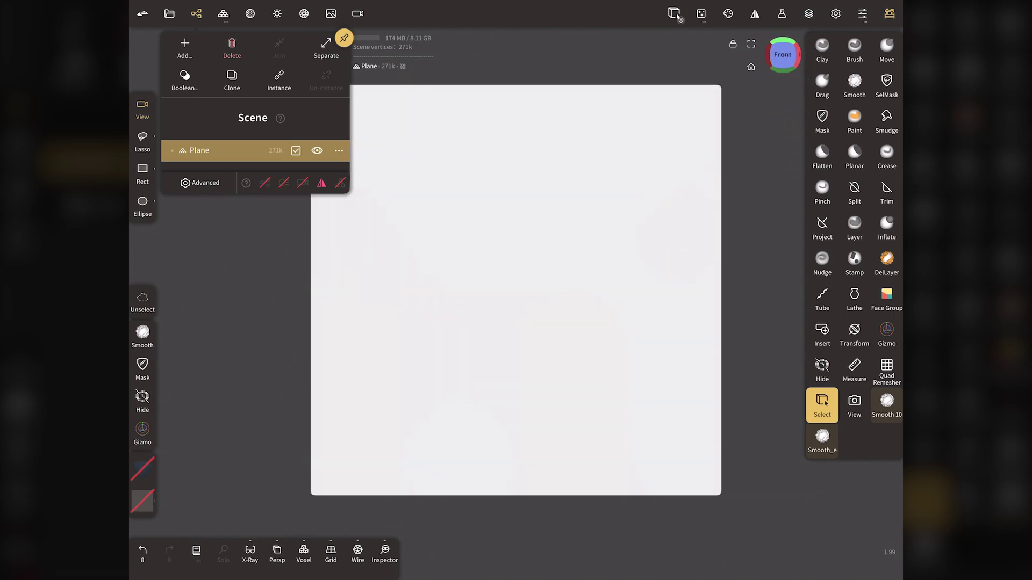
- Turn on the Plane's wireframe display and switch to the Mask tool
{"action": "left_click", "coordinate": [223, 13]}
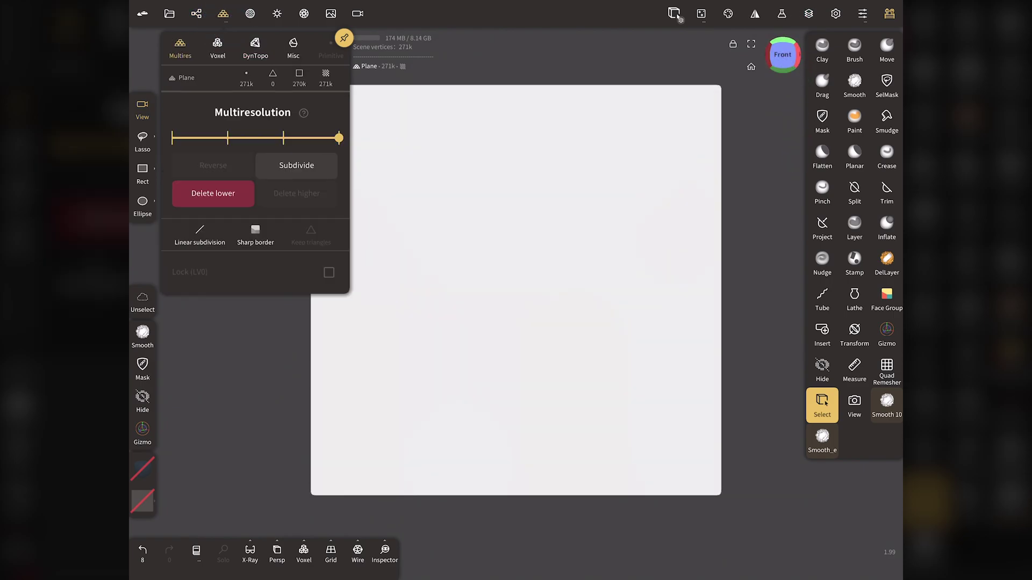
{"action": "left_click", "coordinate": [358, 551]}
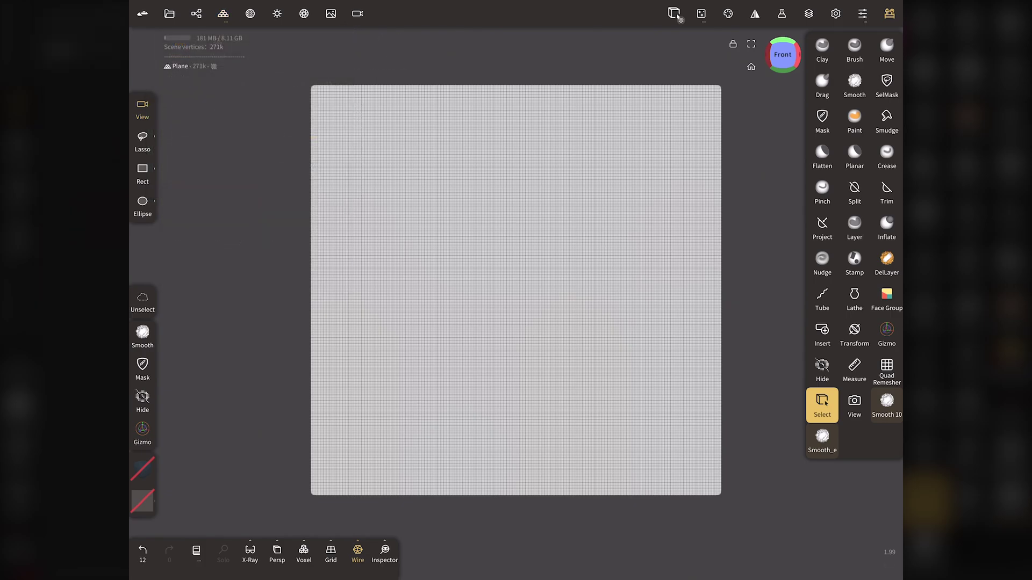
{"action": "left_click", "coordinate": [822, 119]}
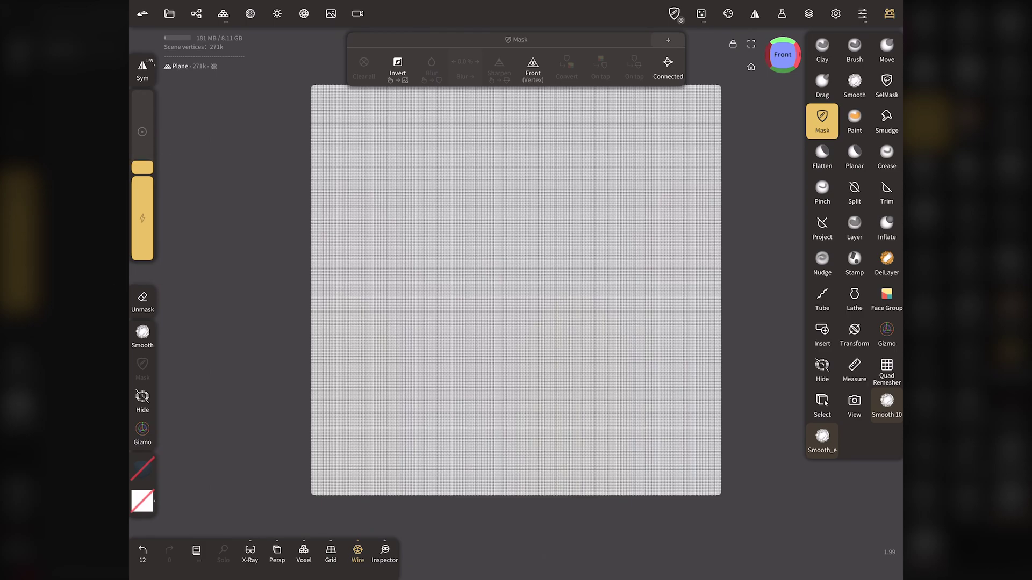
- Paint a closed oval loop of mask across the Plane, about 9% coverage
{"action": "mouse_move", "coordinate": [387, 319]}
{"action": "left_mouse_down"}
{"action": "mouse_move", "coordinate": [588, 327]}
{"action": "mouse_move", "coordinate": [561, 371]}
{"action": "left_mouse_up"}
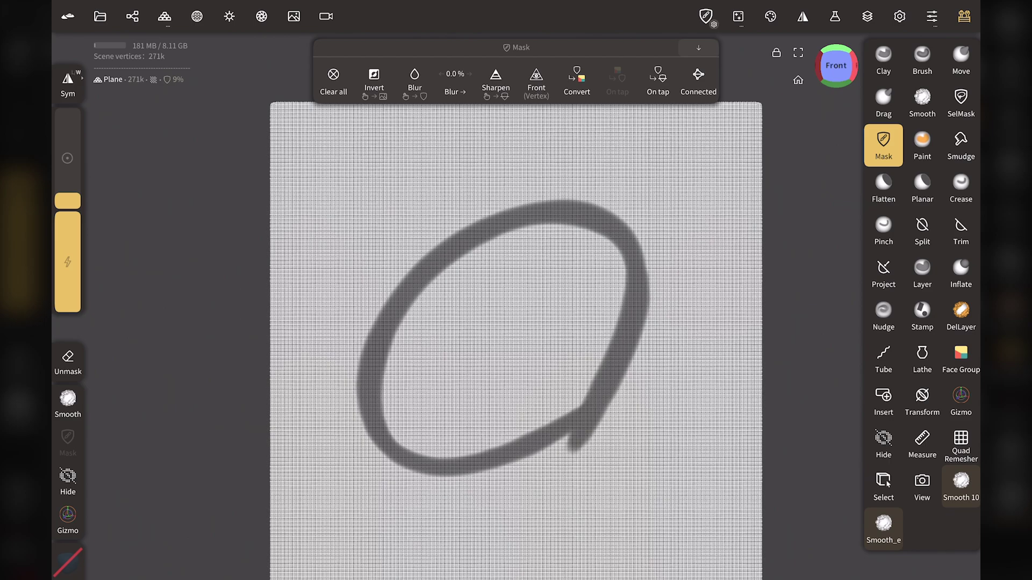
- Try Sharpen on the mask ring, undo it, and enable On tap fill
{"action": "left_click", "coordinate": [516, 315]}
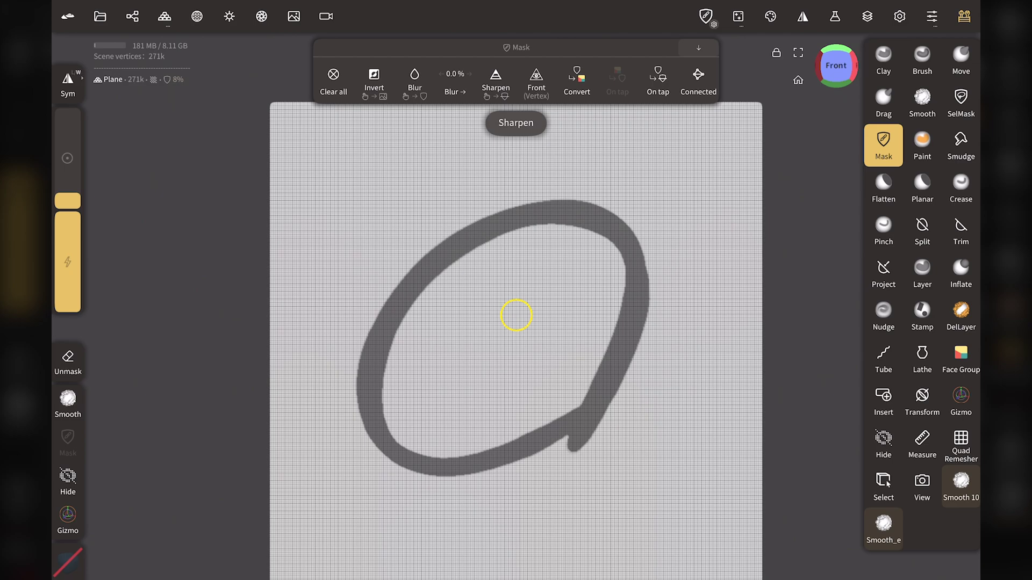
{"action": "key", "text": "ctrl+z"}
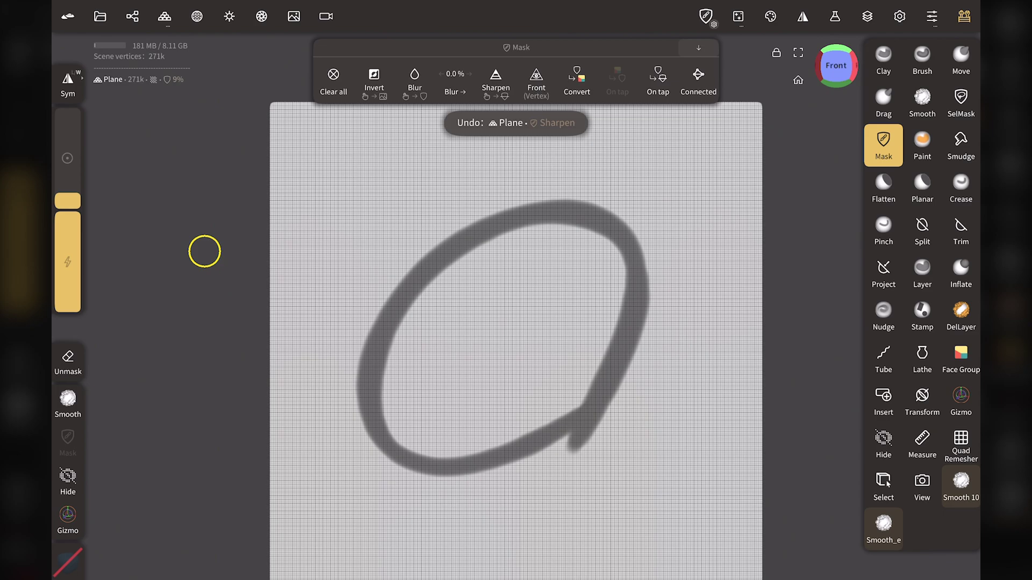
{"action": "left_click", "coordinate": [658, 81]}
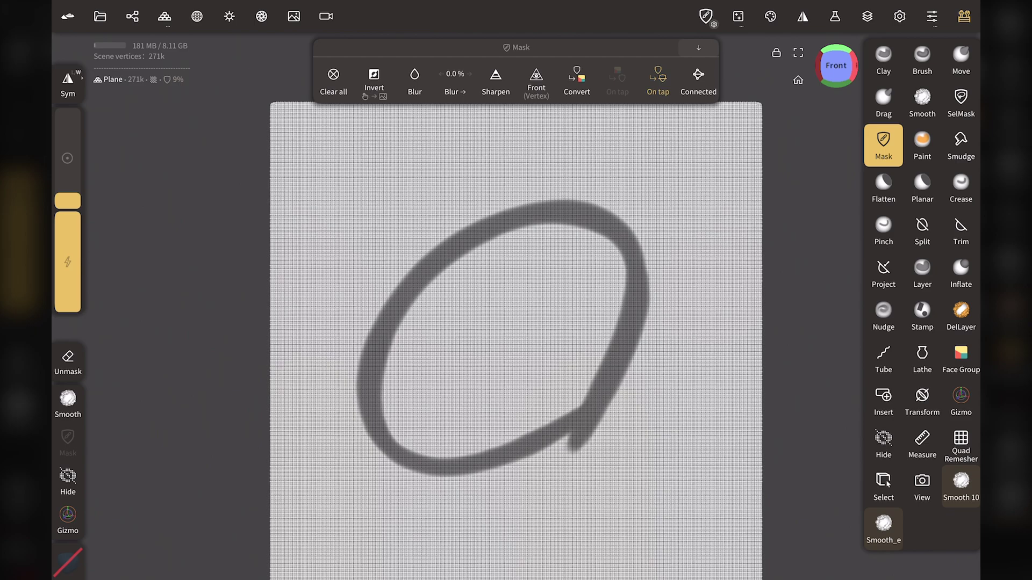
{"action": "left_click", "coordinate": [541, 308]}
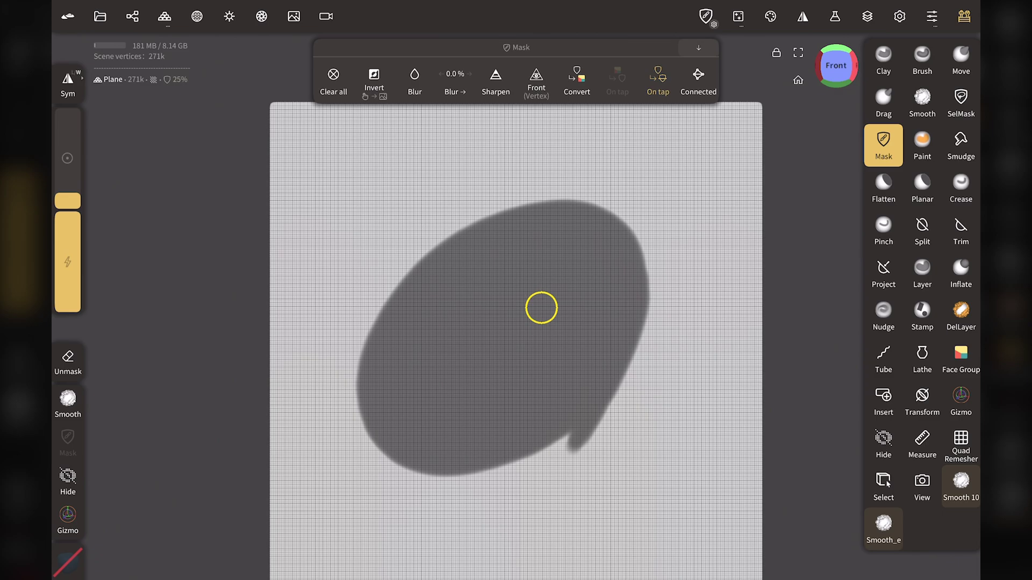
{"action": "key", "text": "ctrl+z"}
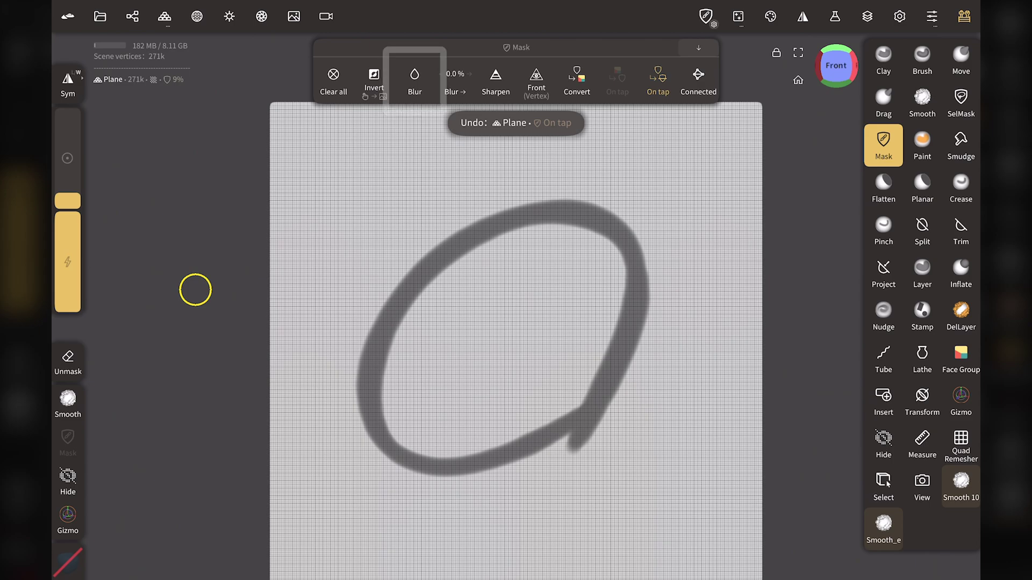
- Blur the oval mask ring twice, then clear all mask to 0%
{"action": "left_click", "coordinate": [422, 86]}
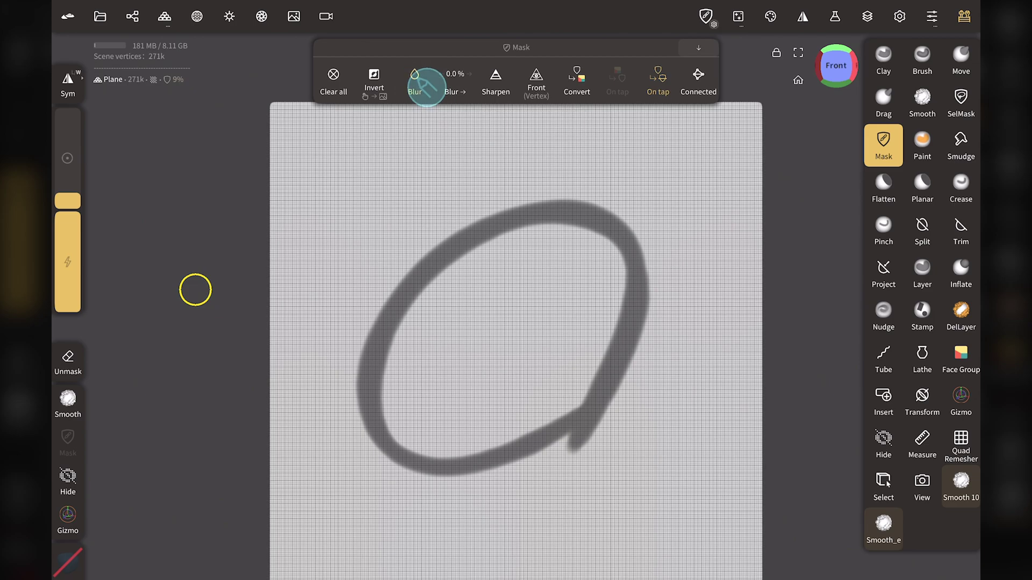
{"action": "left_click", "coordinate": [415, 83]}
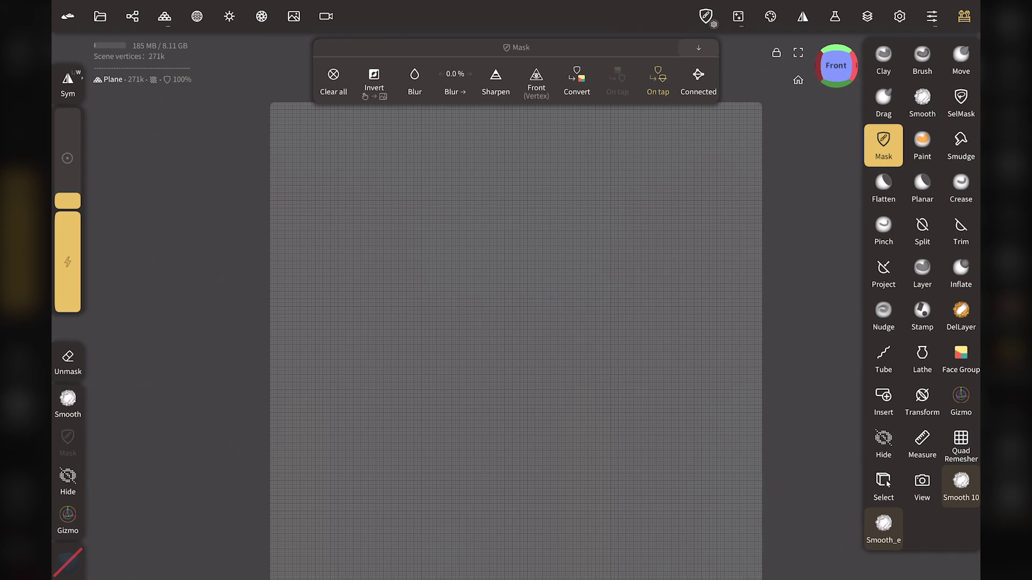
{"action": "left_click", "coordinate": [333, 80]}
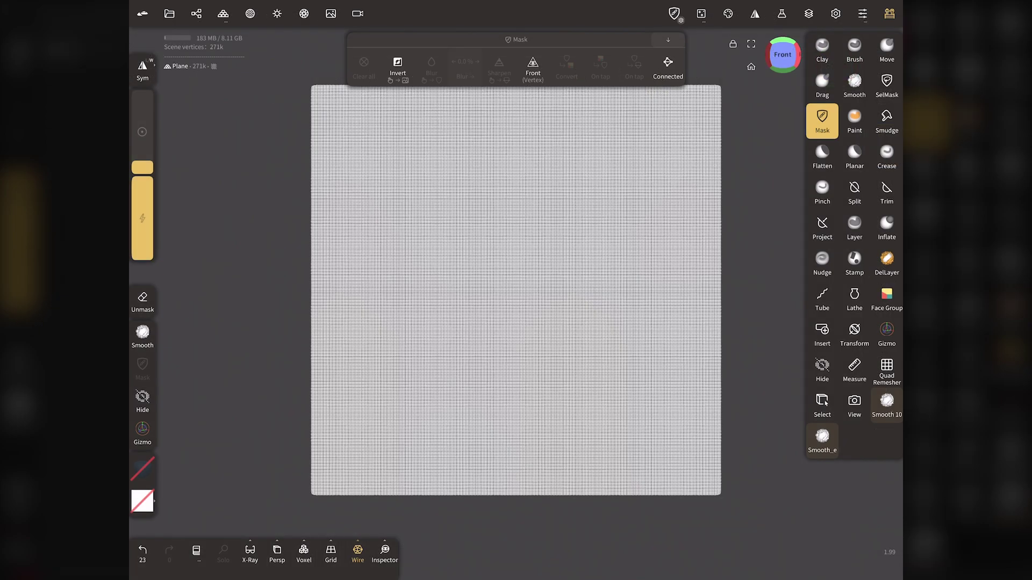
- Draw a new oval mask loop, try tap-filling it, and undo the plane-wide flood
{"action": "left_click_drag", "start_coordinate": [603, 309], "coordinate": [590, 320]}
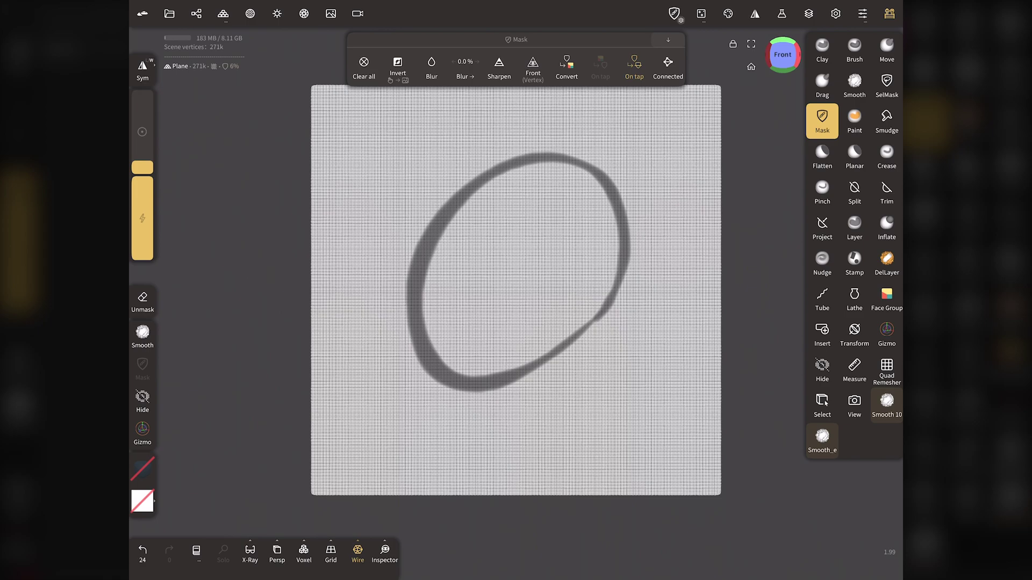
{"action": "left_click", "coordinate": [591, 220]}
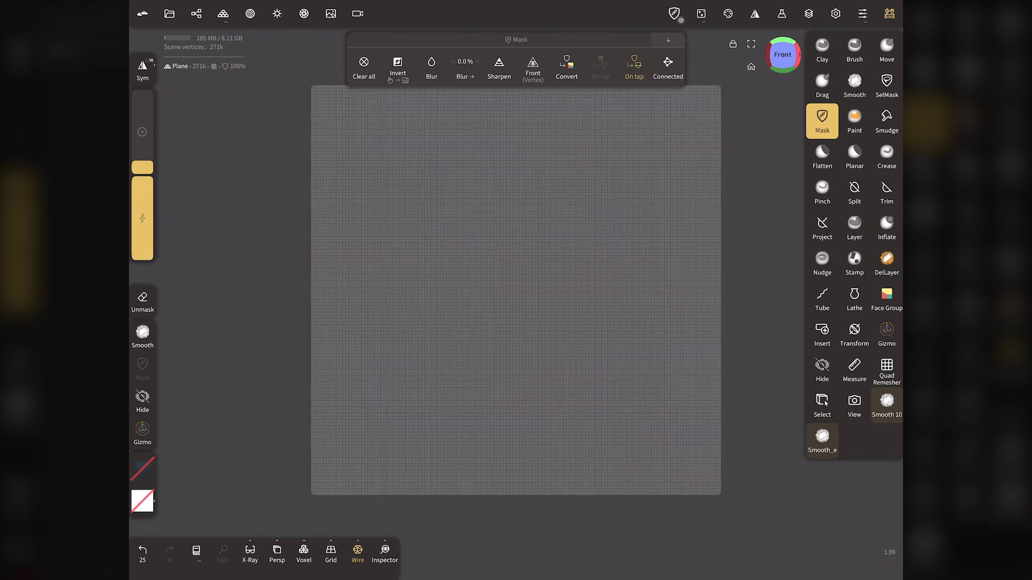
{"action": "left_click", "coordinate": [269, 296]}
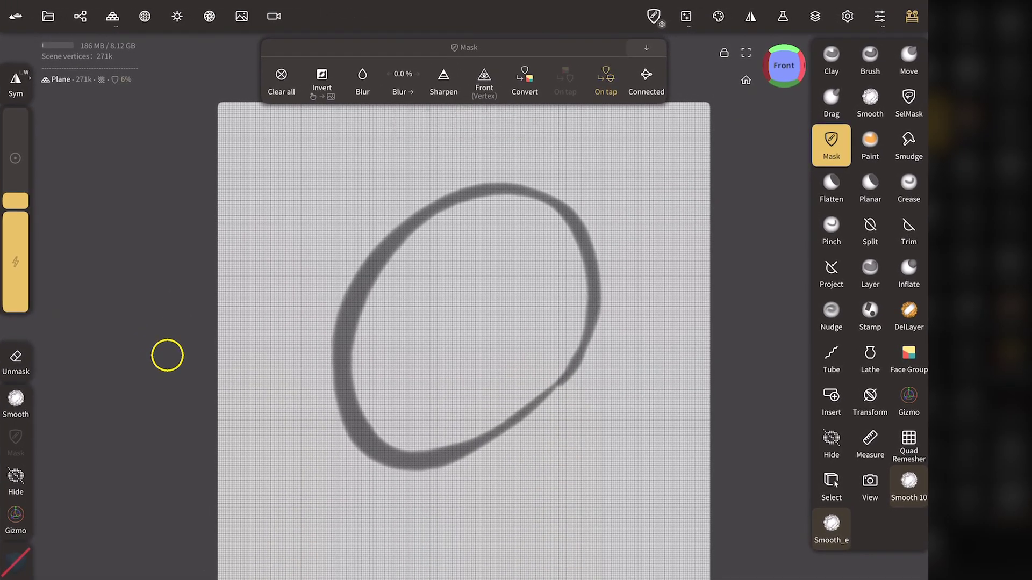
- Disable Pressure - Radius and Pressure - Intensity for the Mask brush
{"action": "left_click", "coordinate": [686, 16]}
{"action": "left_click", "coordinate": [867, 57]}
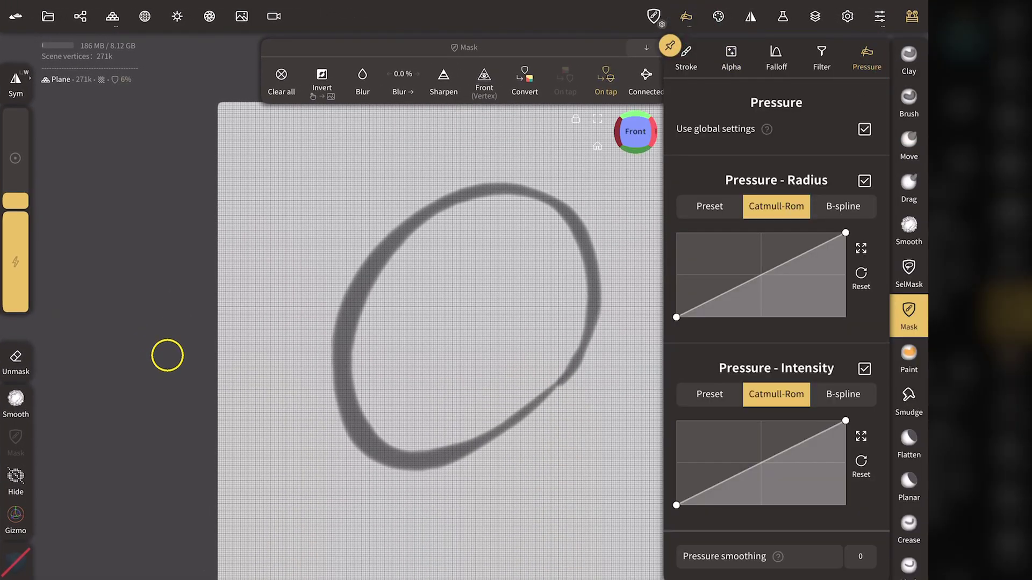
{"action": "left_click", "coordinate": [865, 181]}
{"action": "left_click", "coordinate": [864, 232]}
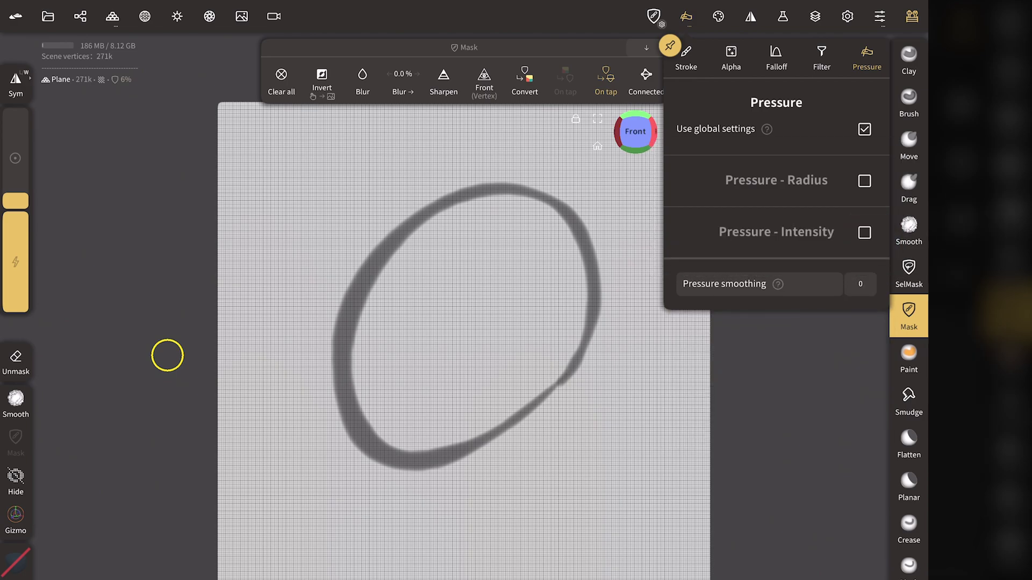
{"action": "left_click", "coordinate": [168, 356]}
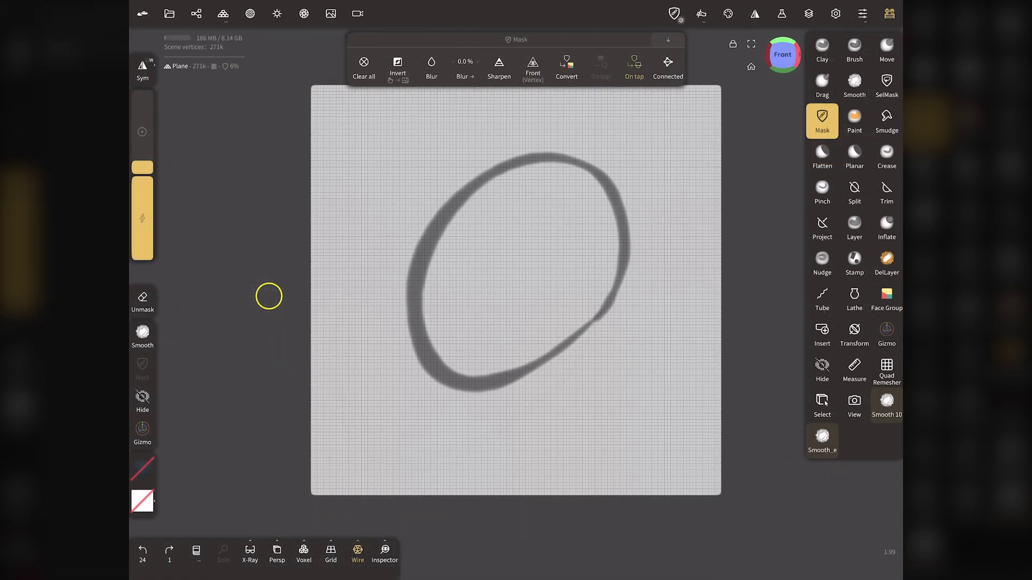
- Clear the mask, draw a fresh closed oval loop, and tap inside to fill it solid (22%)
{"action": "left_click", "coordinate": [364, 65]}
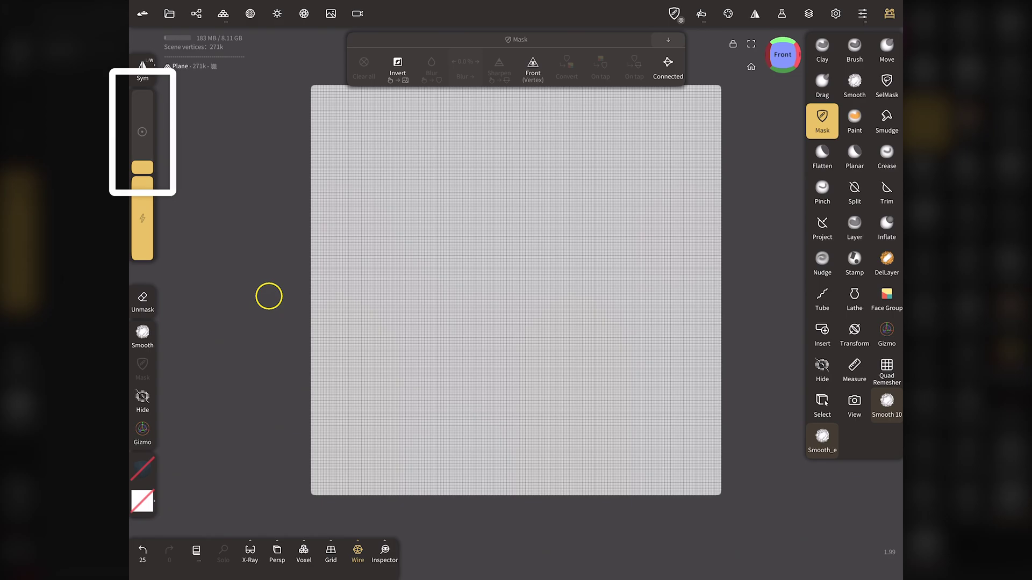
{"action": "left_click_drag", "start_coordinate": [559, 337], "coordinate": [537, 342]}
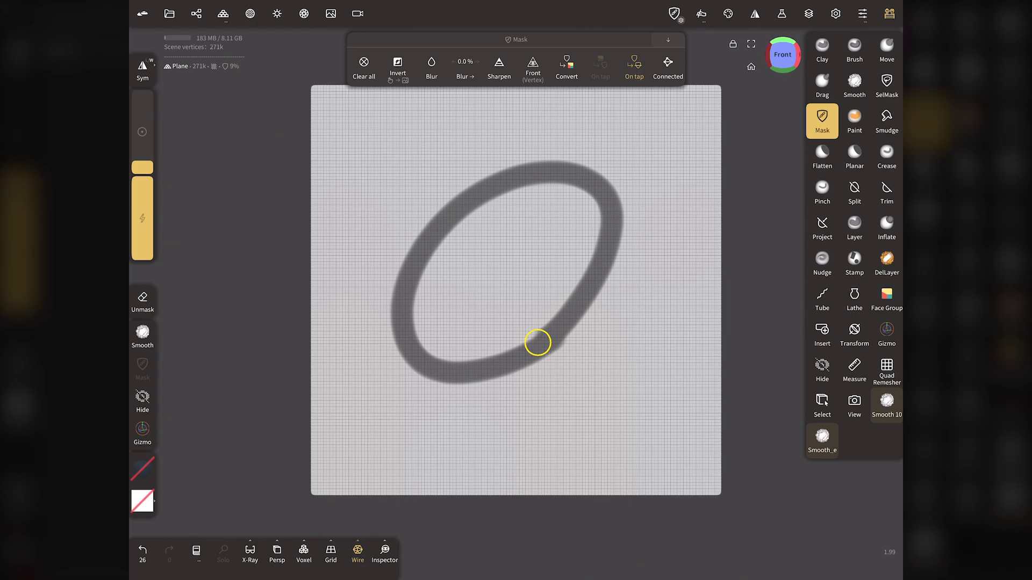
{"action": "left_click", "coordinate": [570, 221]}
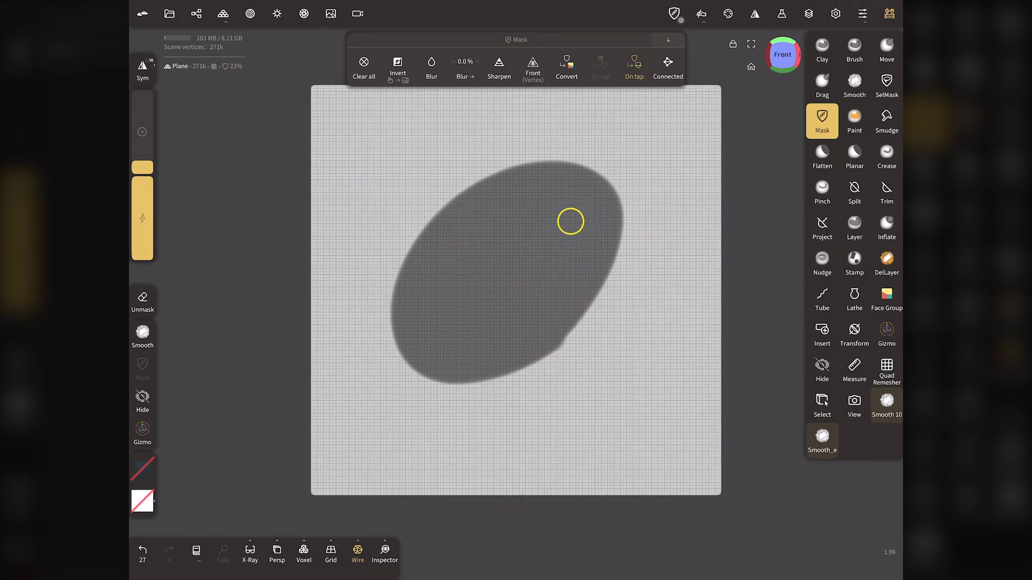